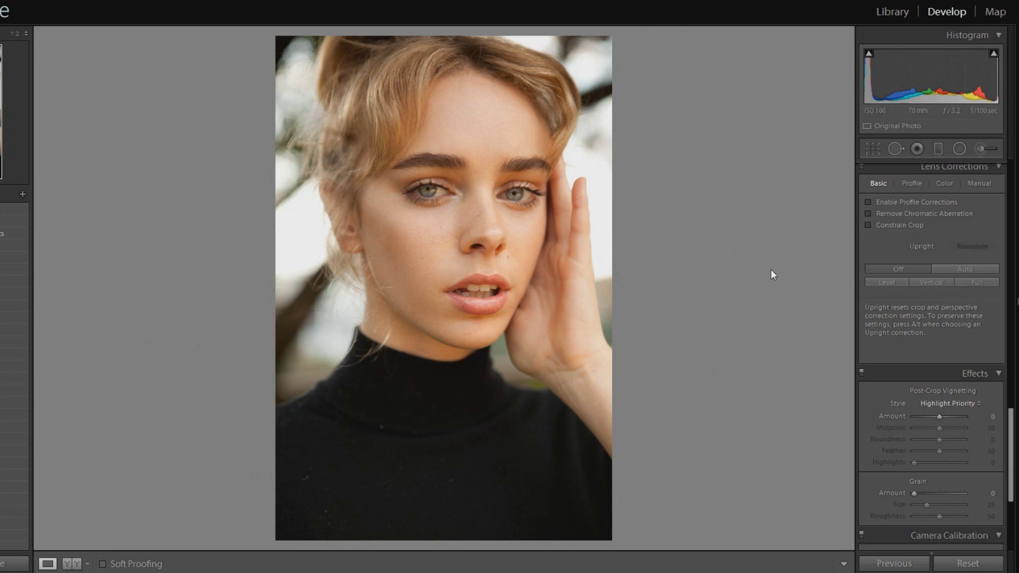
Step: Cool the portrait's white balance by setting Temp to -17 and Tint to +7
drag(1010, 412, 1004, 170)
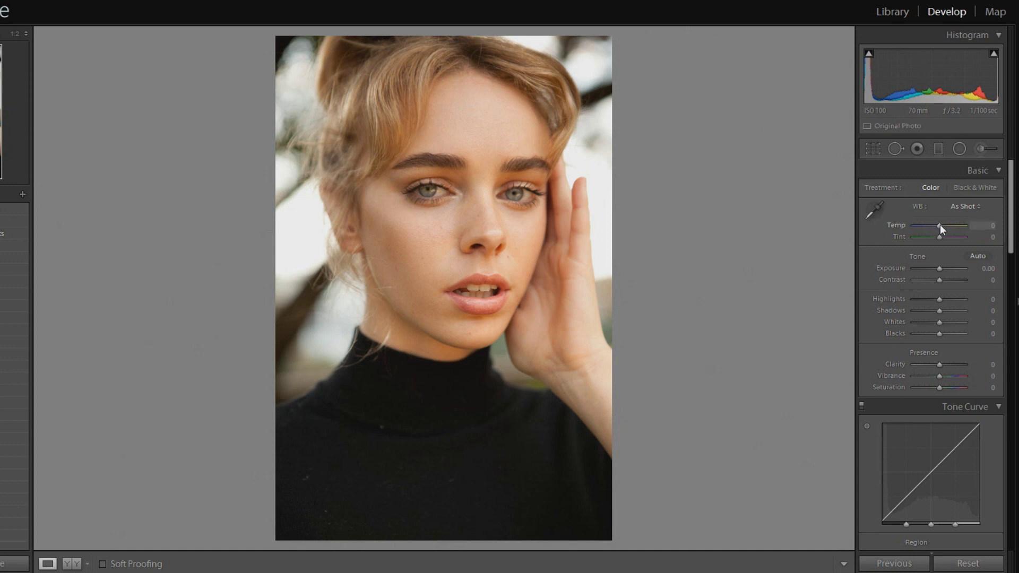
drag(938, 225, 935, 227)
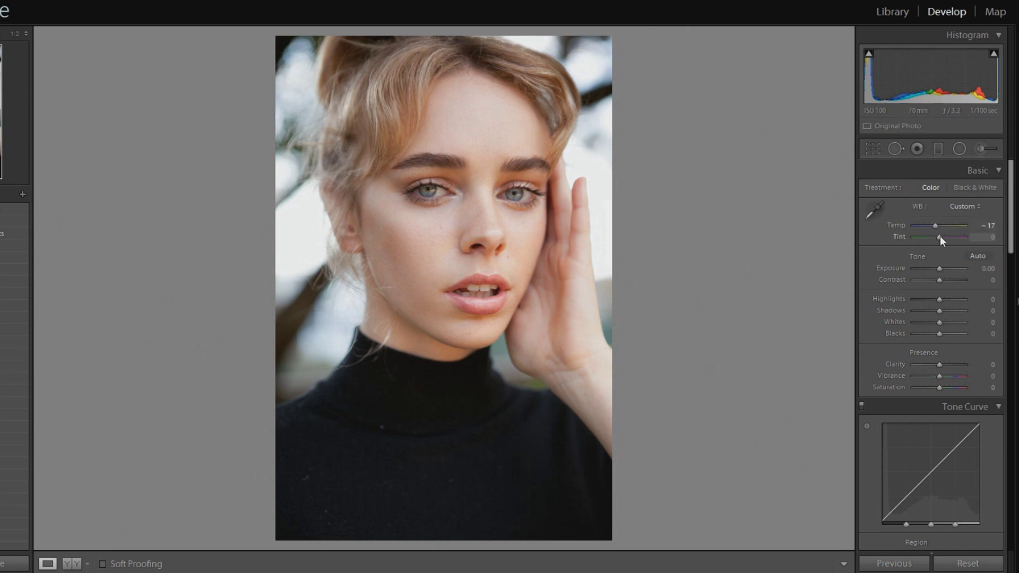
drag(940, 236, 941, 235)
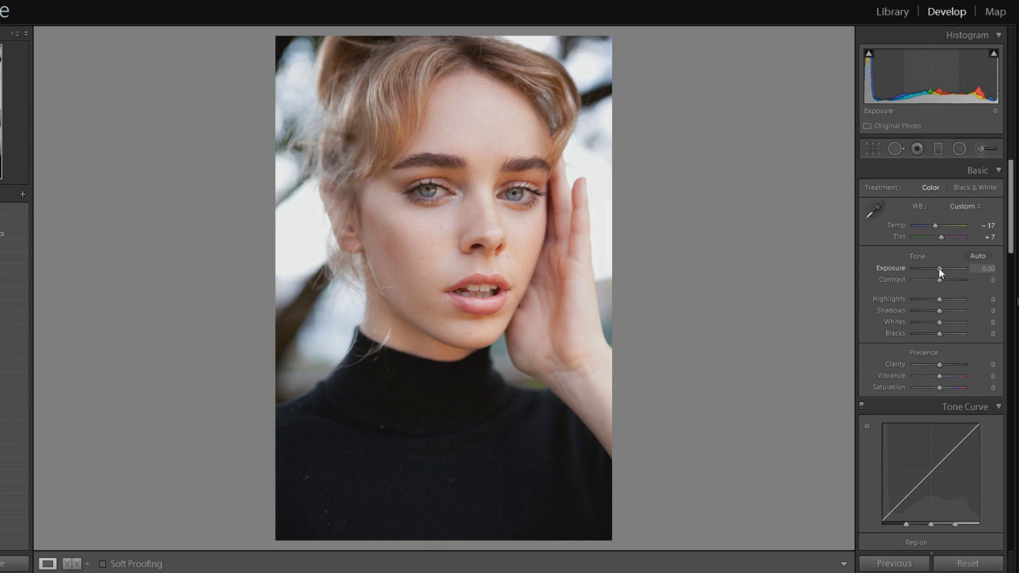
Step: Set Exposure to +0.12, Contrast to +38, Highlights to +24, Whites to +2 and Clarity to +14
drag(938, 267, 939, 268)
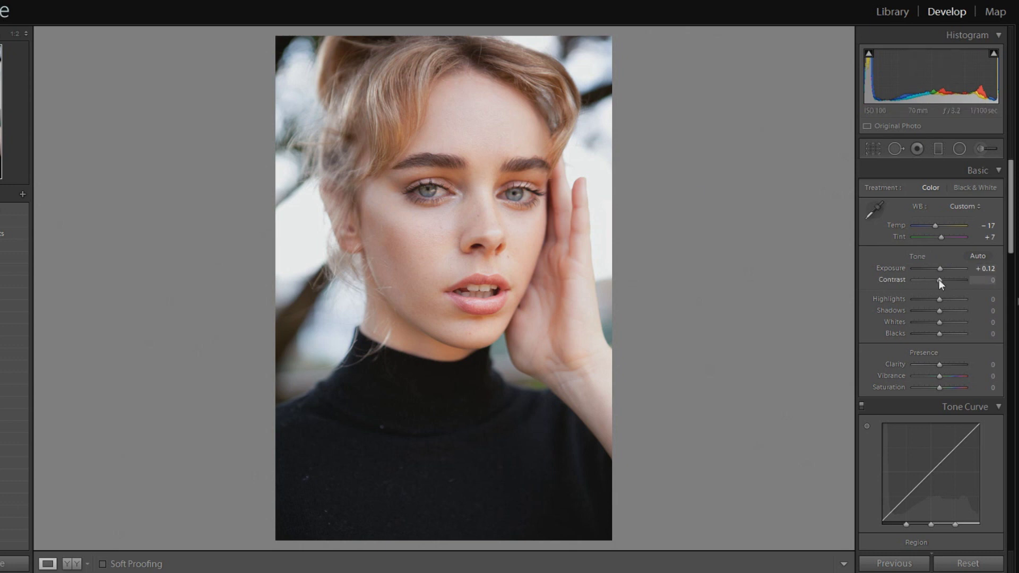
drag(939, 279, 948, 279)
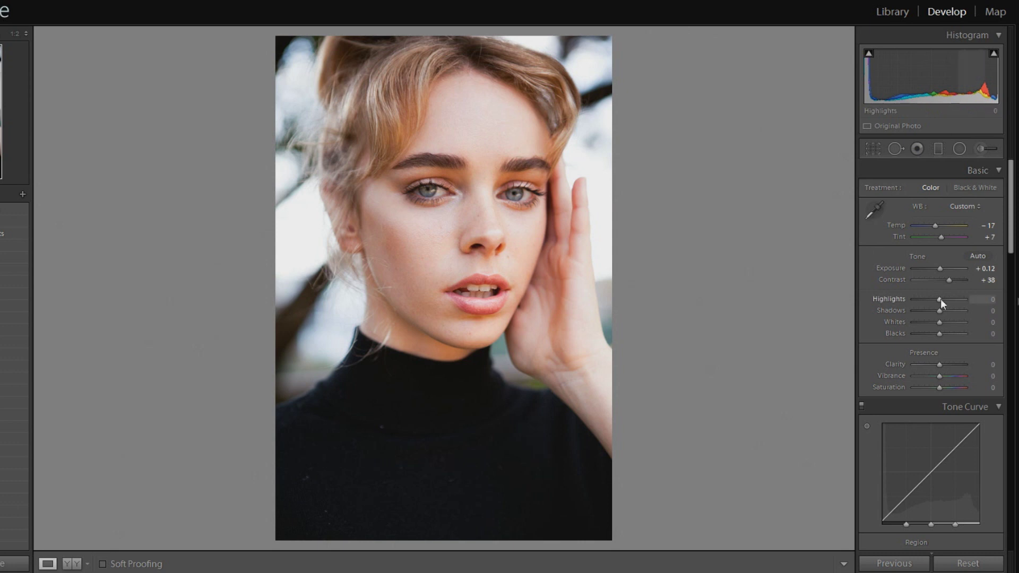
drag(939, 299, 946, 300)
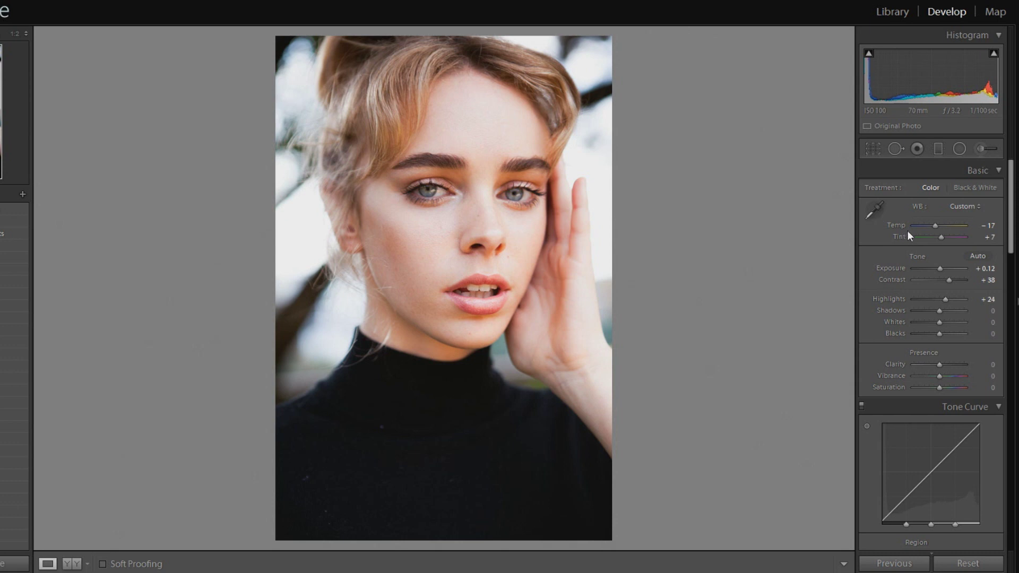
click(939, 321)
drag(940, 364, 941, 364)
Step: Set the HSL red hue to -31 and make slight adjustments to the orange, green and aqua hues
scroll(991, 351, down, 5)
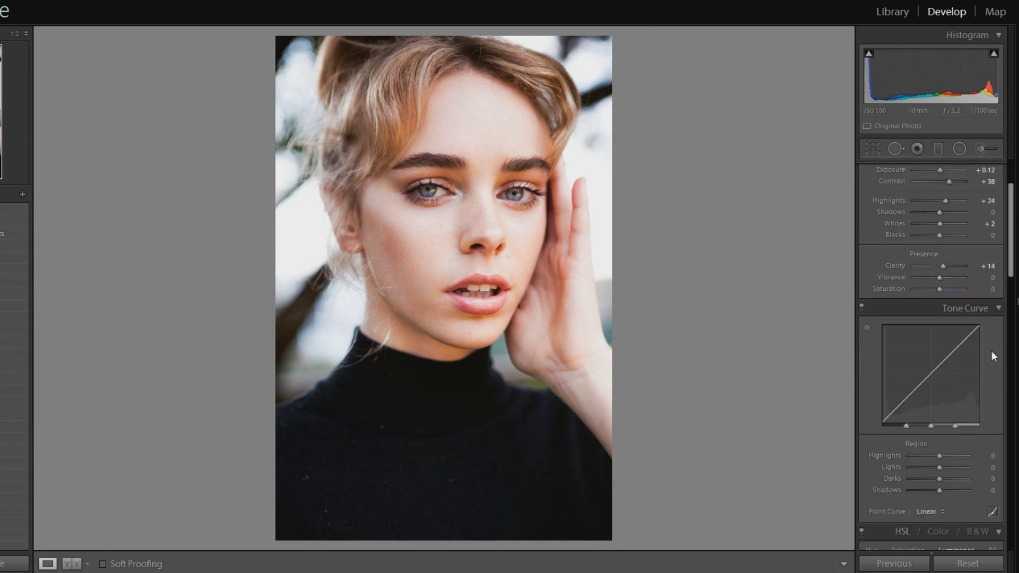
scroll(962, 331, down, 5)
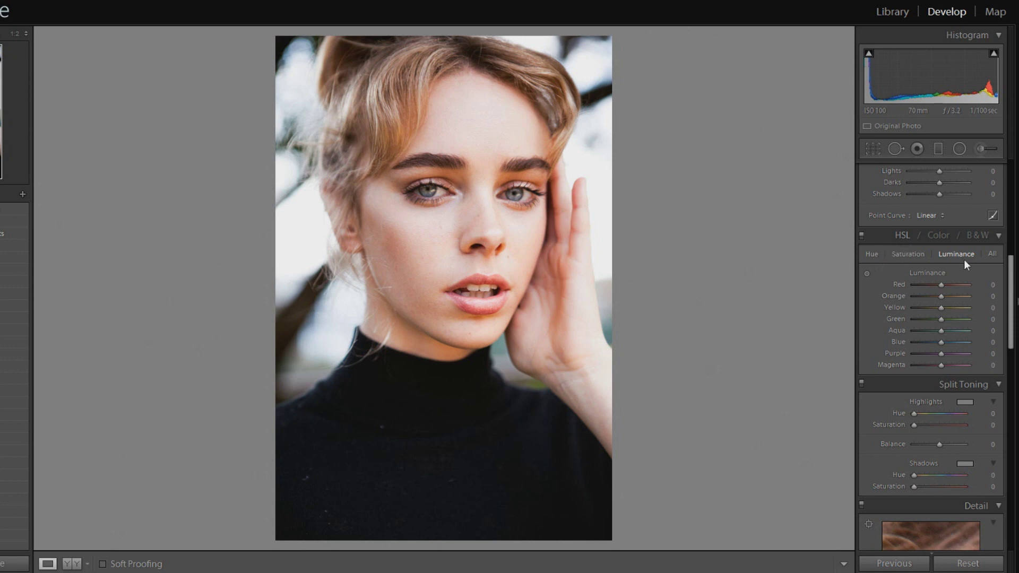
click(873, 254)
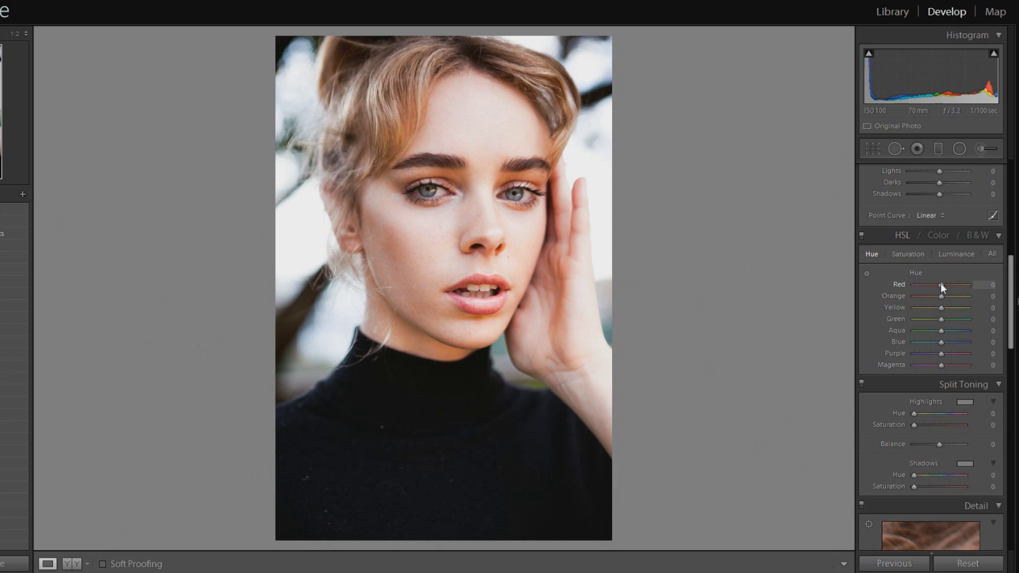
drag(940, 285, 934, 285)
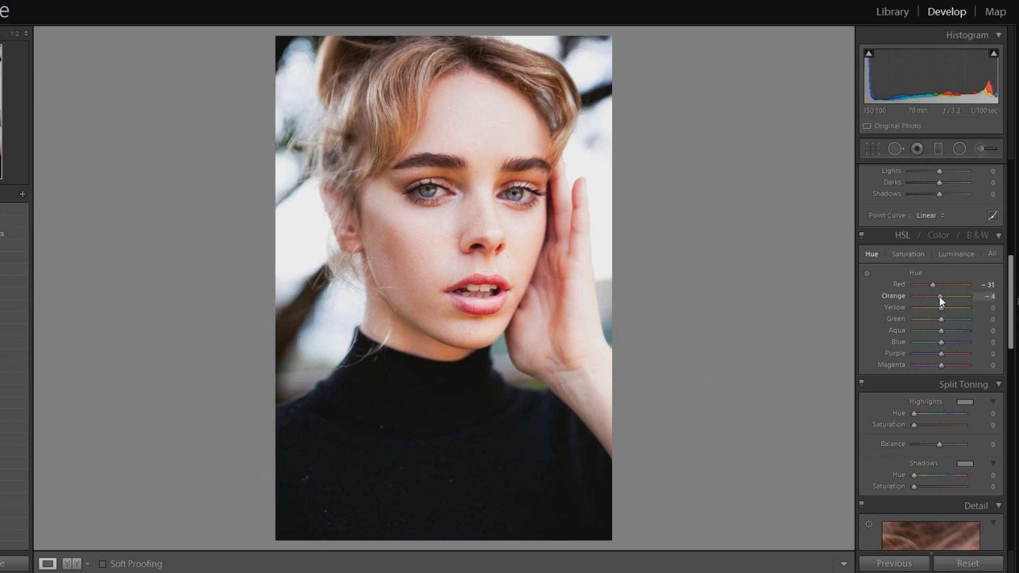
drag(938, 296, 940, 296)
drag(941, 317, 942, 318)
drag(940, 330, 942, 331)
Step: Set HSL saturation to Red +9, Orange -9, Yellow -18, Green -100, Aqua +38 and Blue +22, and adjust Purple and Magenta slightly
click(906, 254)
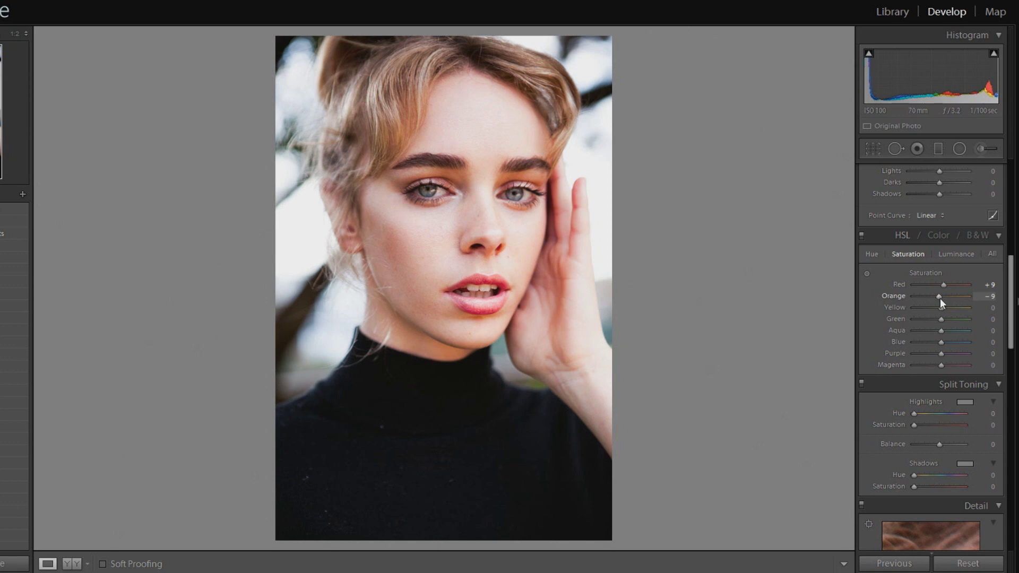
drag(940, 308, 938, 309)
drag(939, 319, 914, 319)
drag(941, 331, 949, 335)
drag(940, 341, 946, 342)
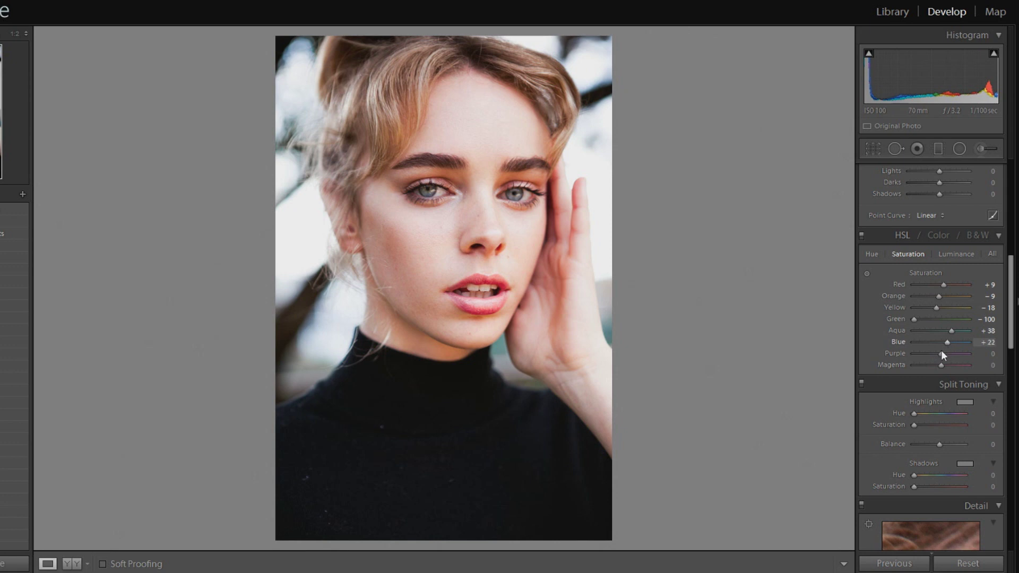
drag(941, 353, 945, 352)
drag(941, 364, 940, 365)
Step: Set HSL luminance to Red -11, Yellow +11, Green -33, Blue -9 and Magenta +13
click(949, 254)
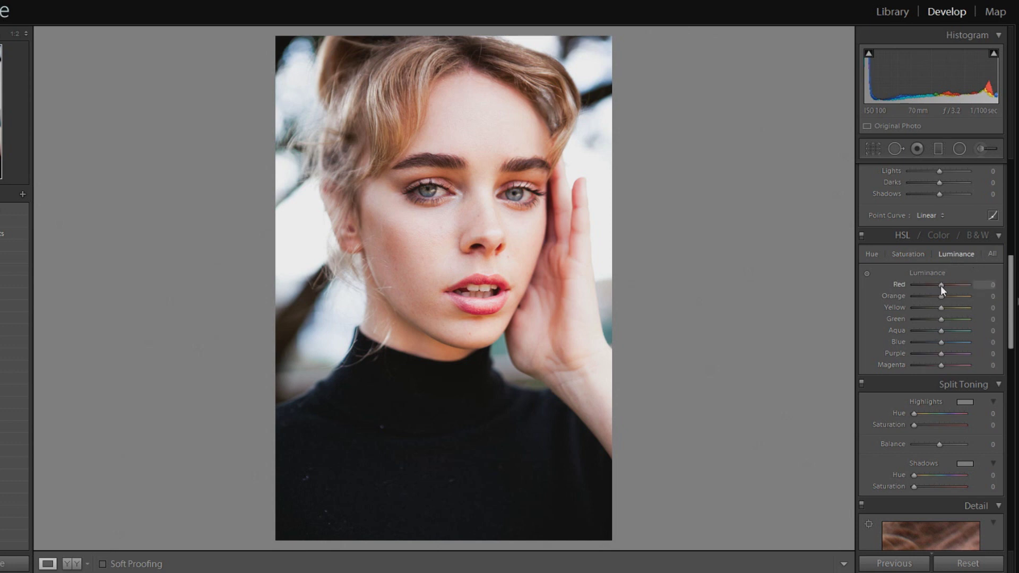
drag(939, 286, 938, 285)
scroll(943, 308, up, 2)
click(938, 342)
drag(941, 366, 945, 365)
Step: Tint the split toning highlights a faint yellow with hue 52 and saturation 6
scroll(982, 371, down, 3)
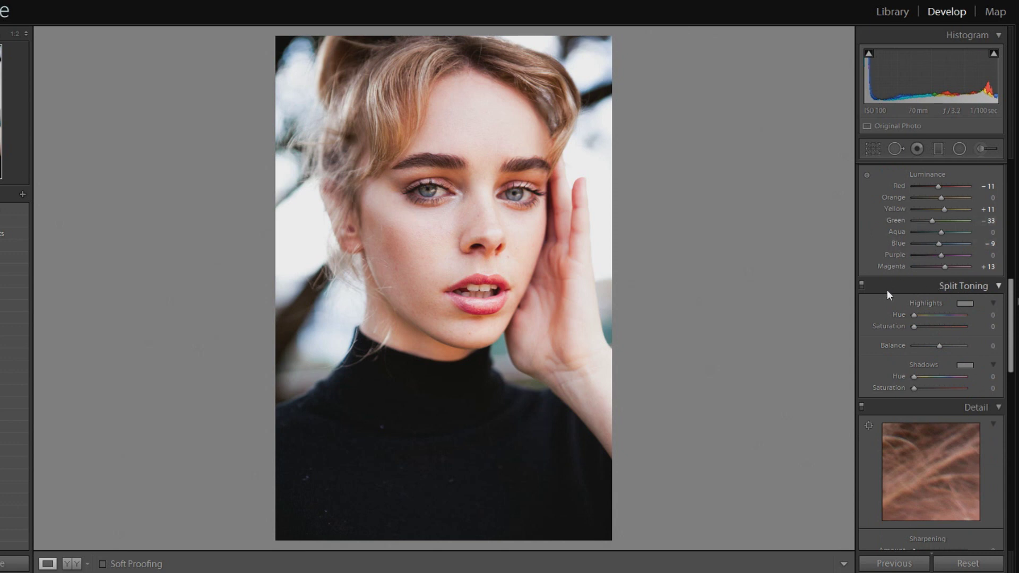
scroll(886, 289, down, 3)
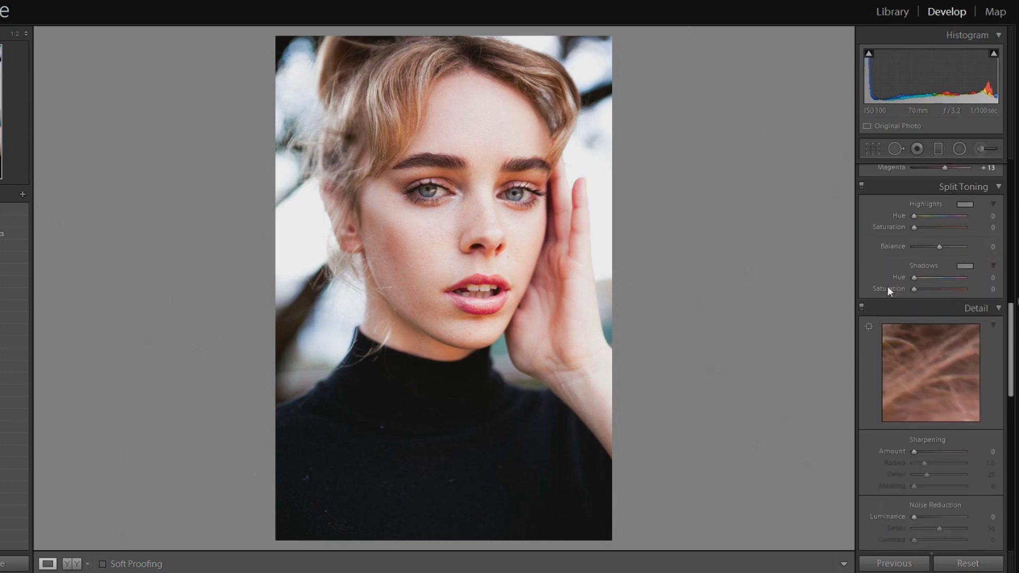
click(965, 204)
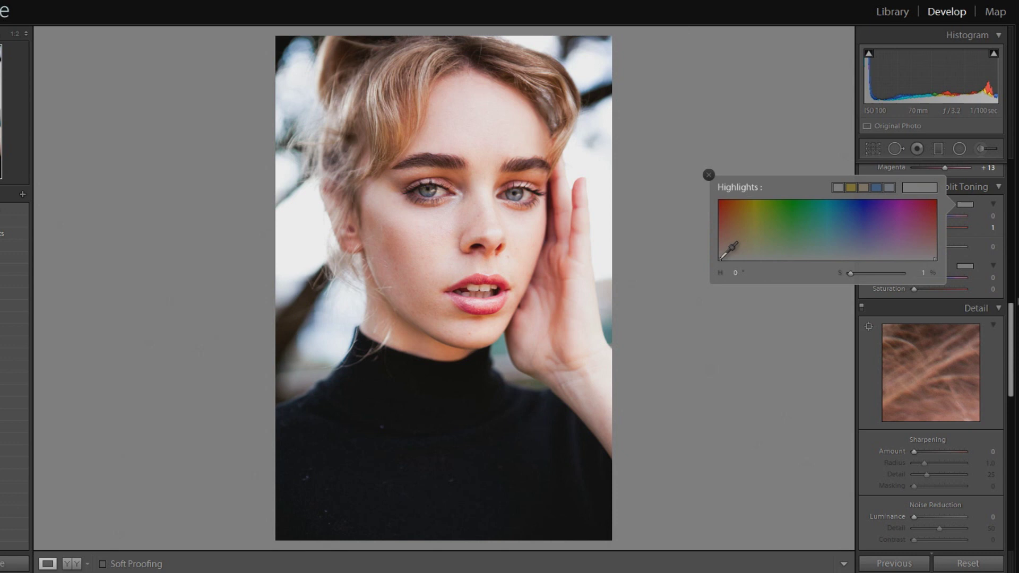
drag(720, 259, 748, 250)
drag(855, 272, 853, 273)
click(1002, 239)
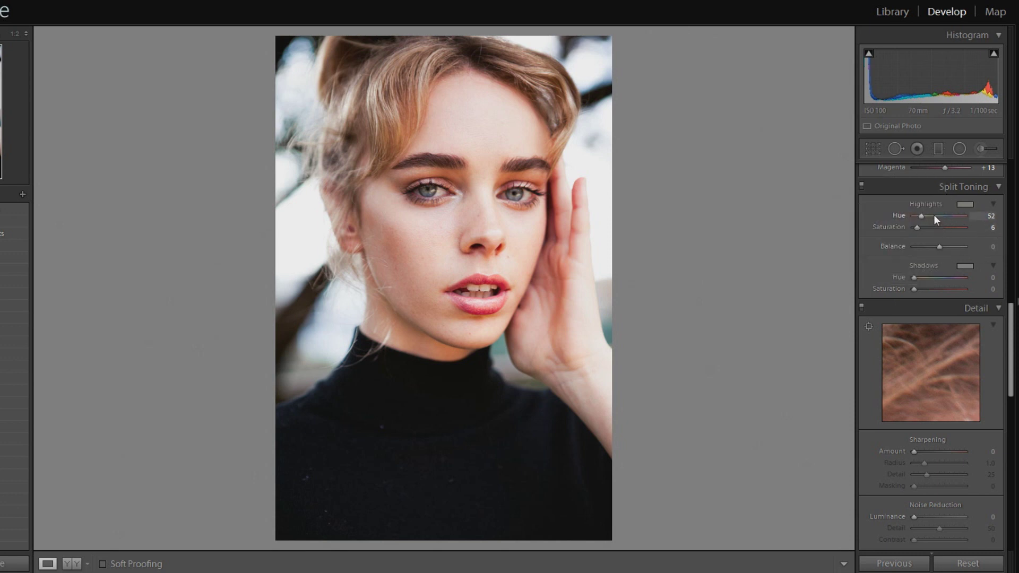
Step: Tint the split toning shadows blue with hue 215 and reduce their saturation to a subtle level
click(965, 265)
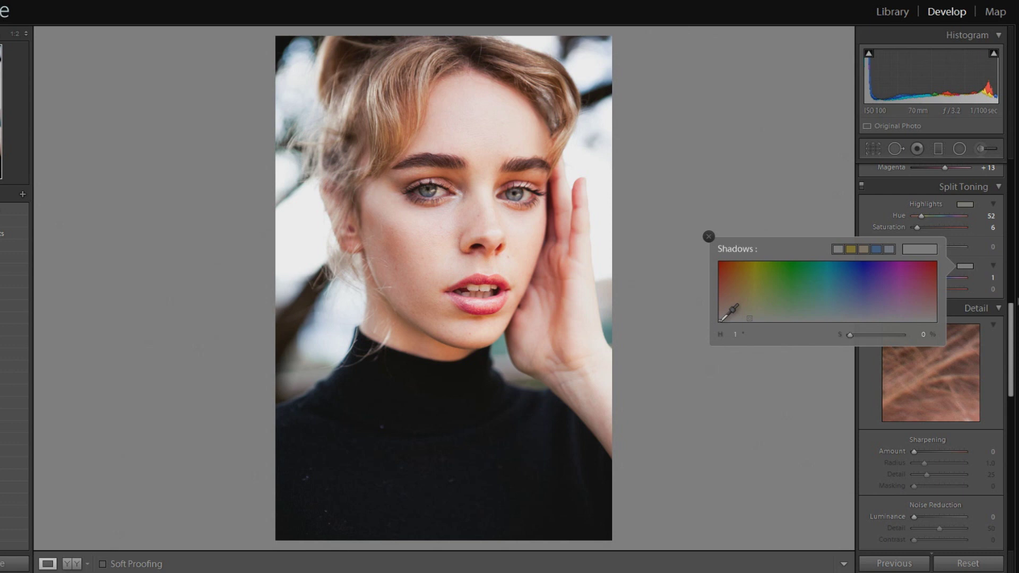
drag(720, 321, 848, 308)
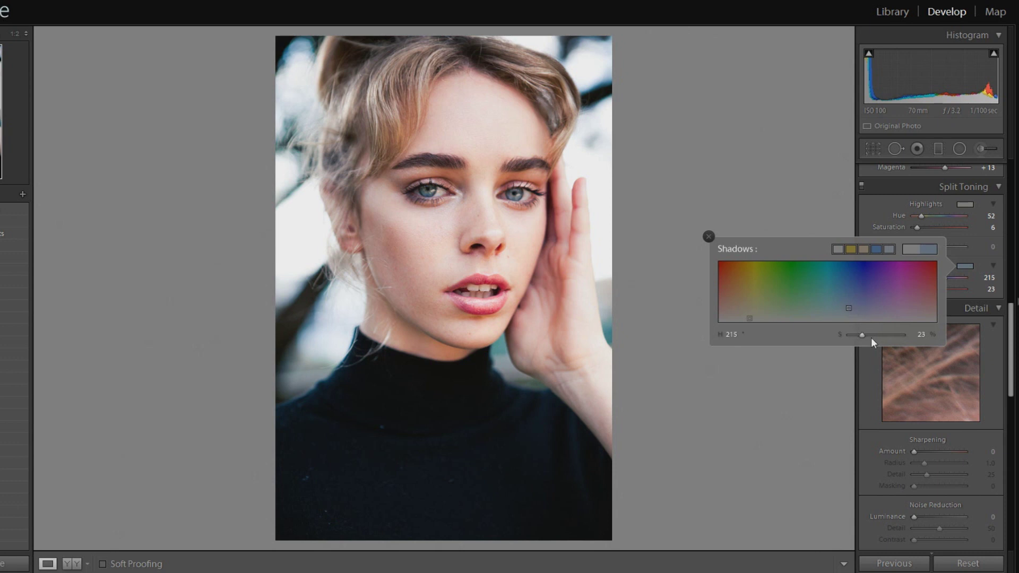
drag(863, 337, 858, 337)
scroll(885, 376, down, 10)
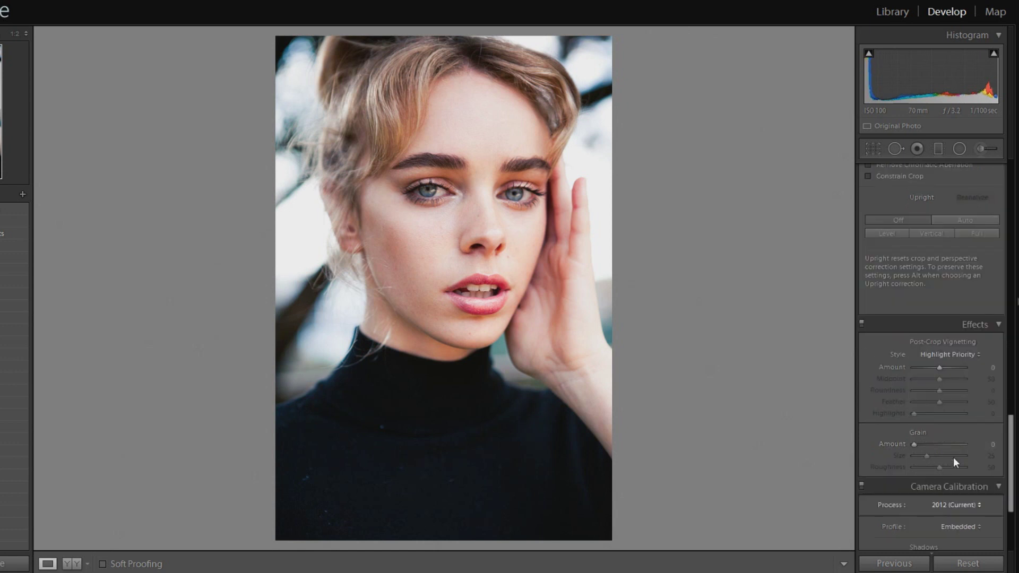
scroll(936, 403, up, 10)
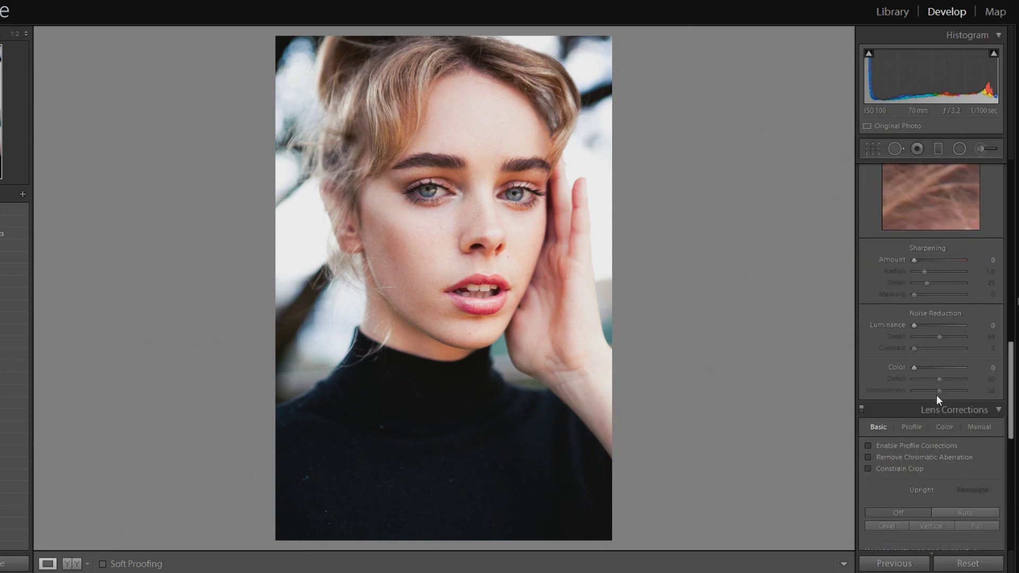
scroll(972, 249, up, 8)
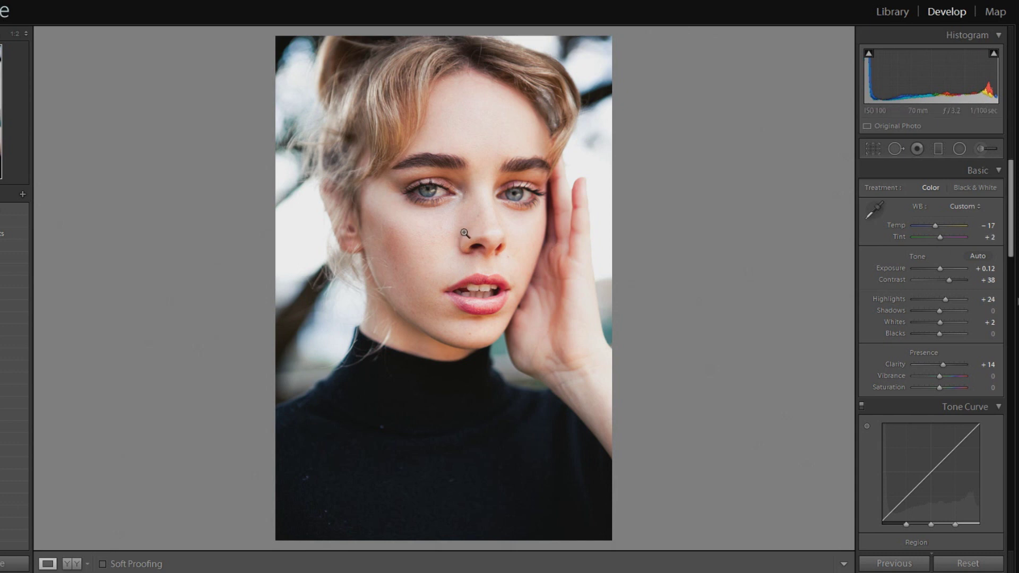
scroll(990, 472, down, 3)
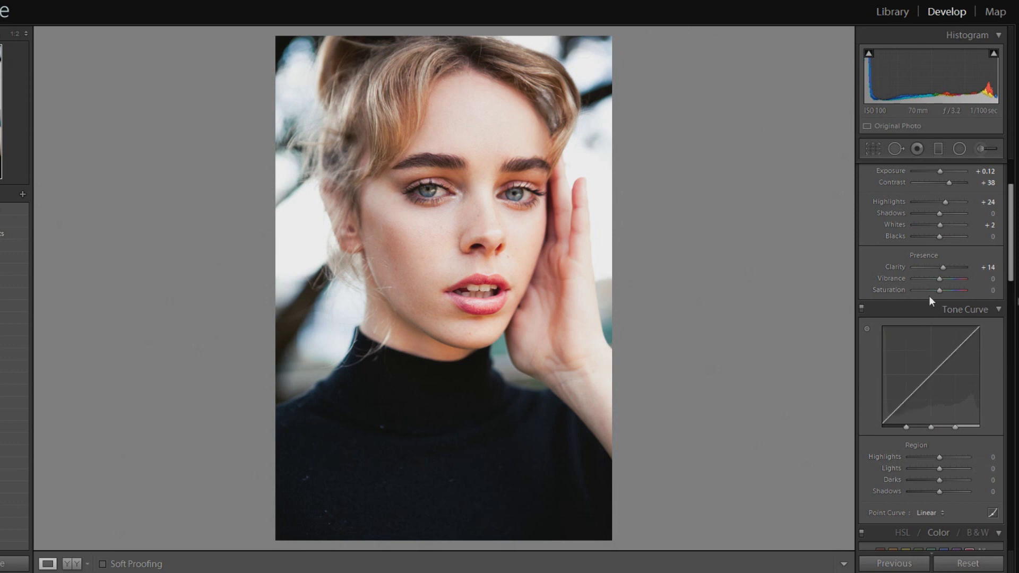
Step: Compare the original portrait with the edit by resetting all adjustments and undoing the reset, twice
mouse_move(658, 571)
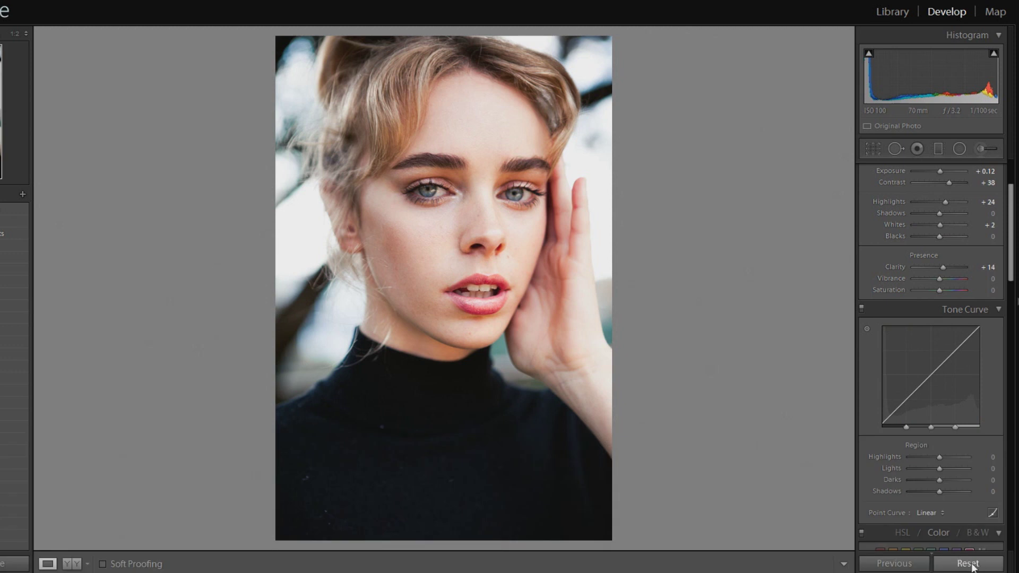
click(968, 564)
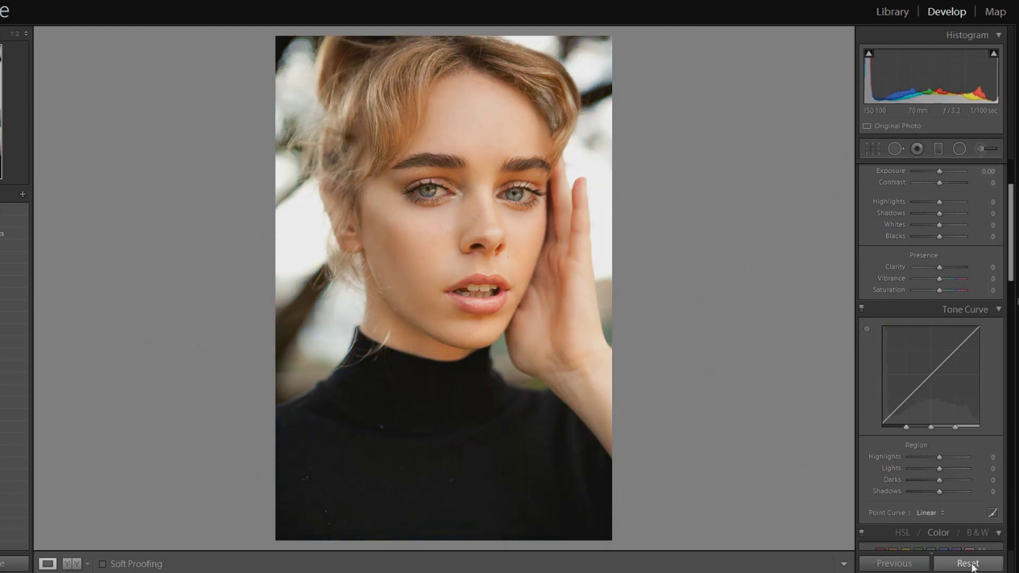
key(alt+e)
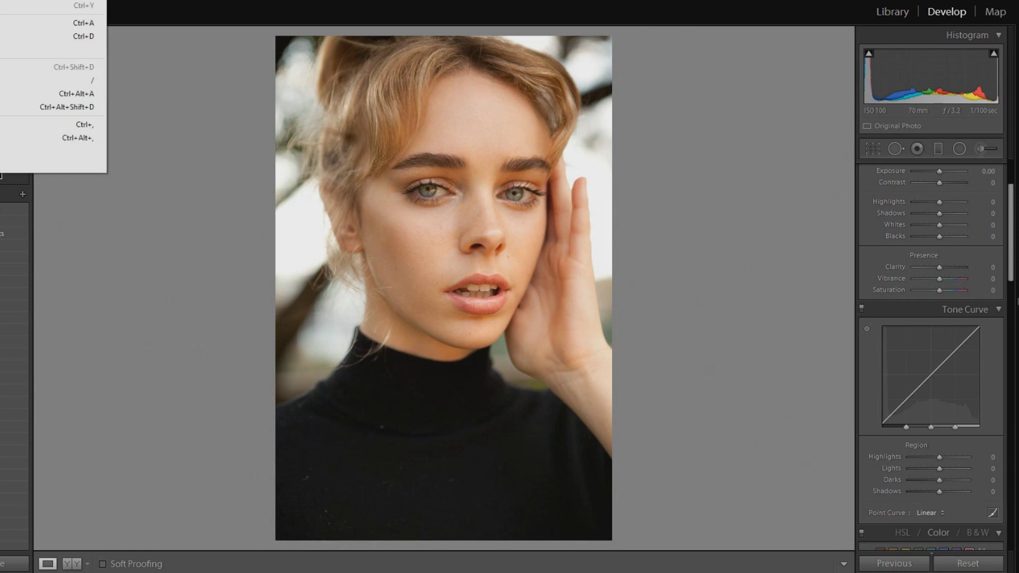
key(ctrl+z)
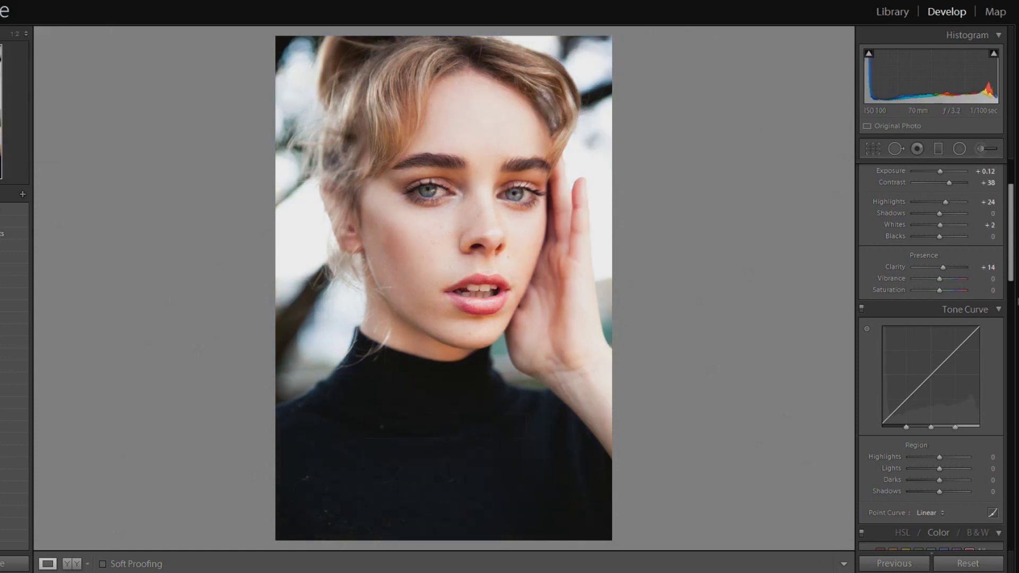
click(974, 563)
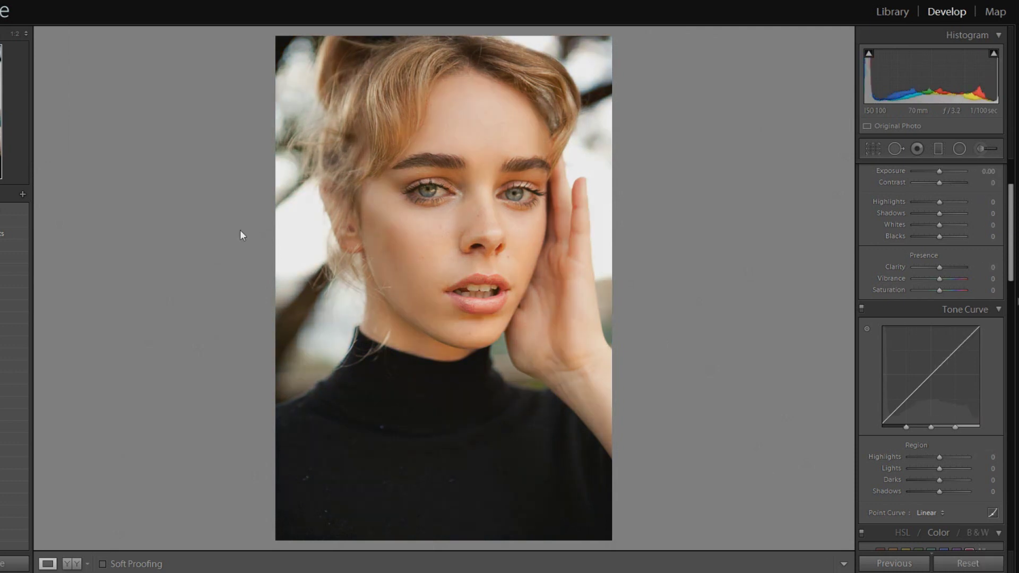
key(alt+e)
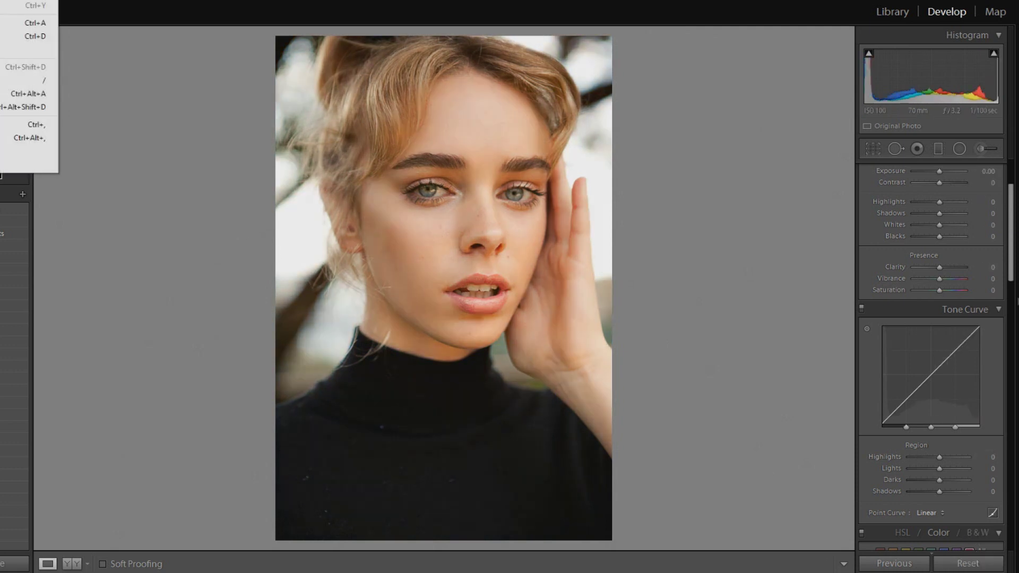
key(ctrl+z)
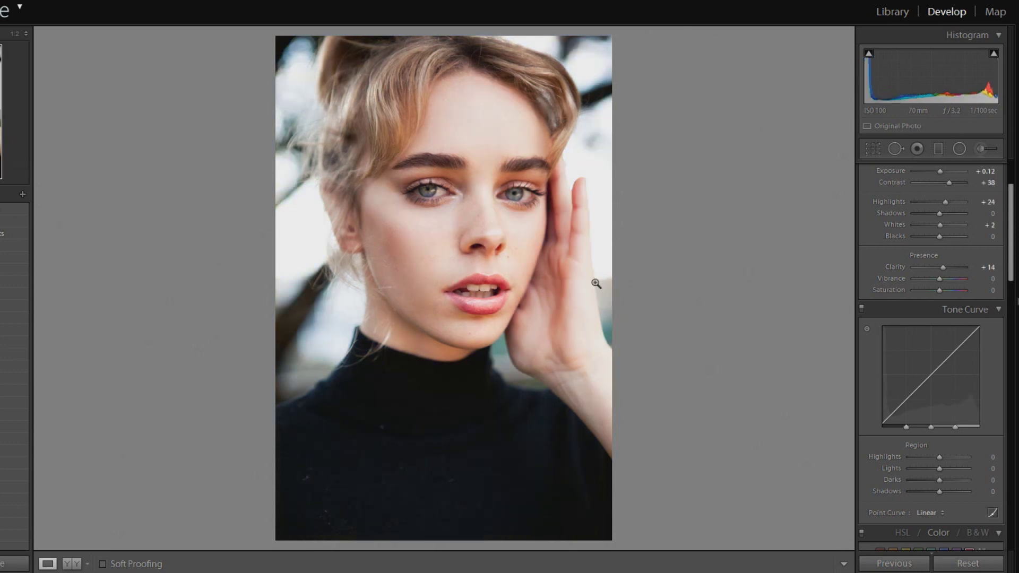